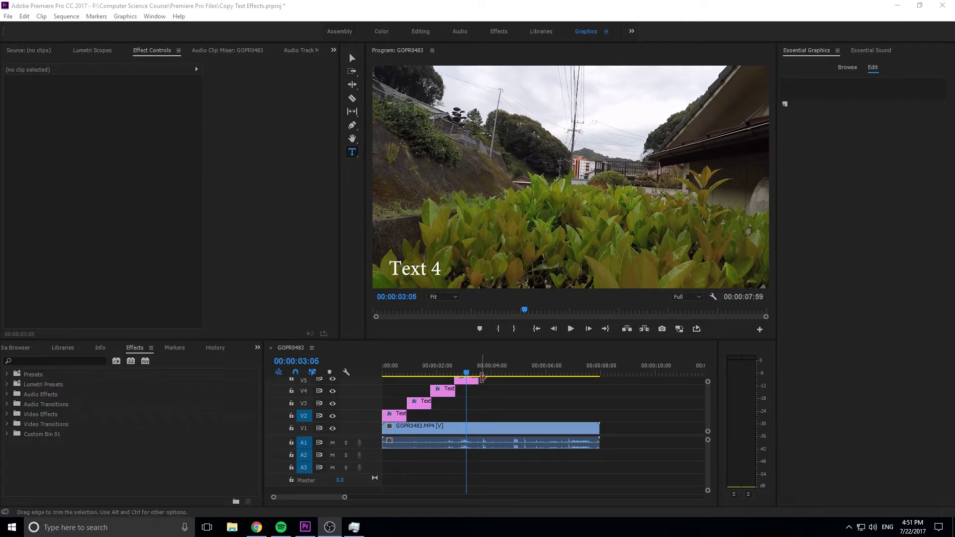
Select the Text 1 caption clip and change its text fill from white to red.
click(398, 367)
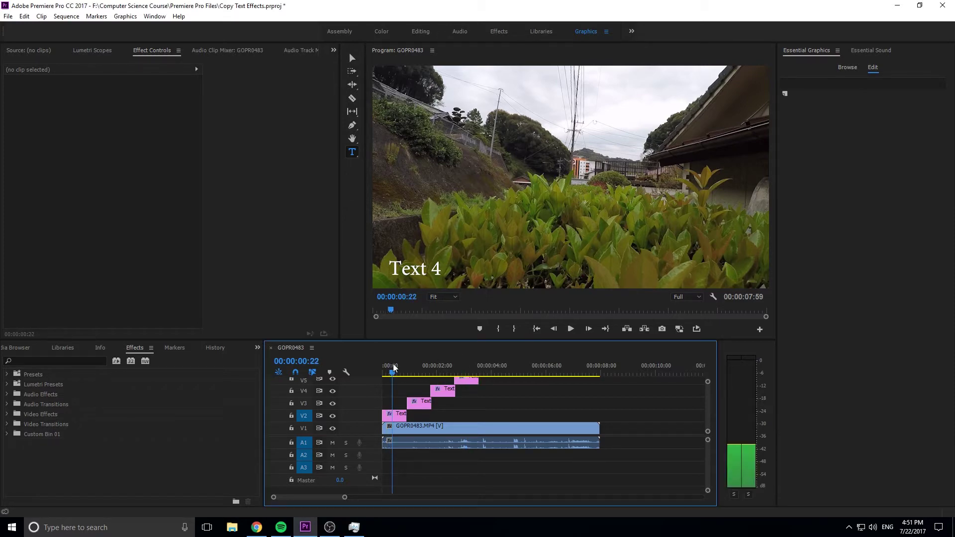
mouse_move(400, 368)
mouse_down()
mouse_move(437, 368)
mouse_move(392, 368)
mouse_up()
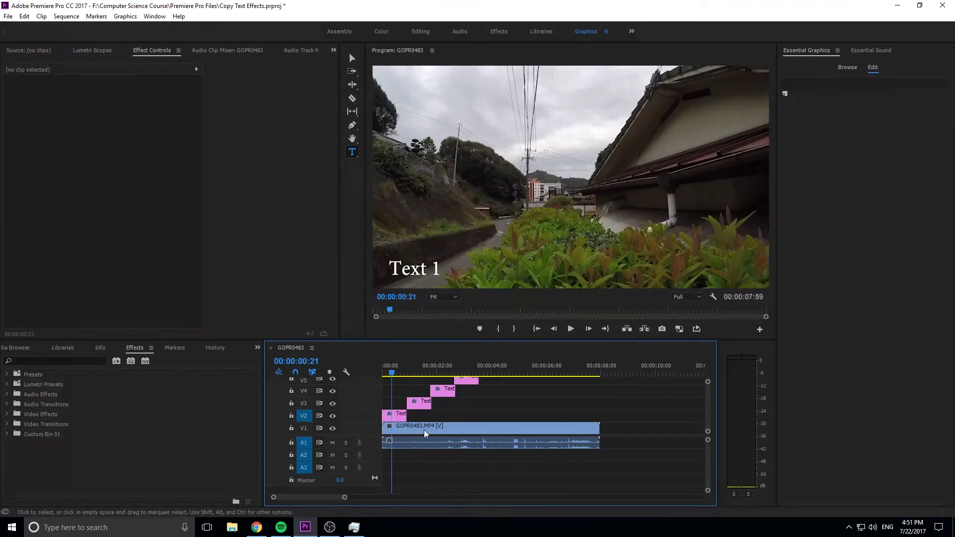
click(402, 414)
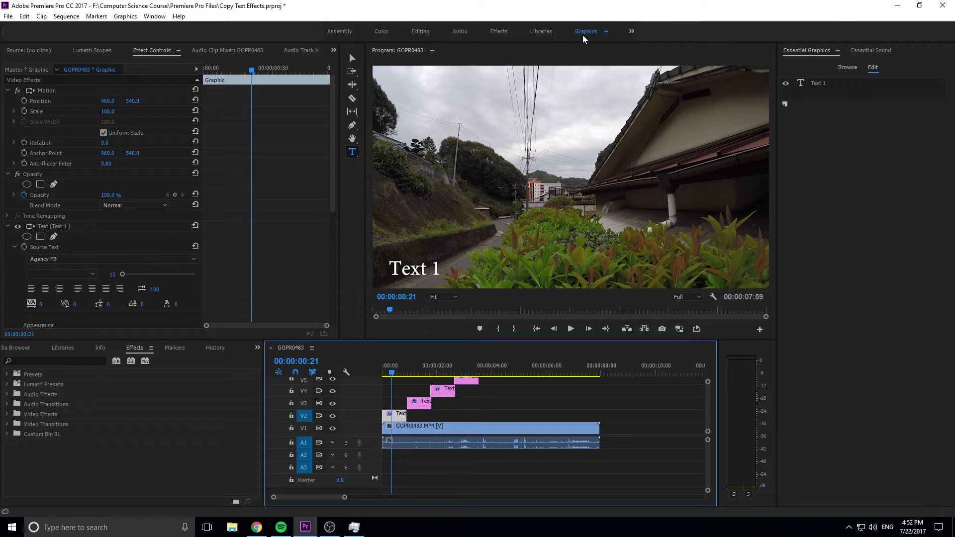
click(822, 84)
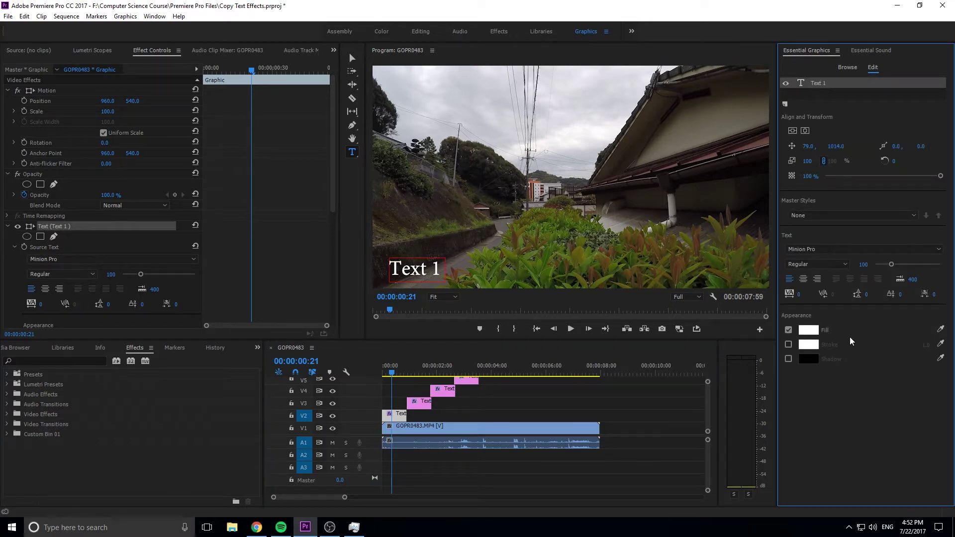
click(808, 330)
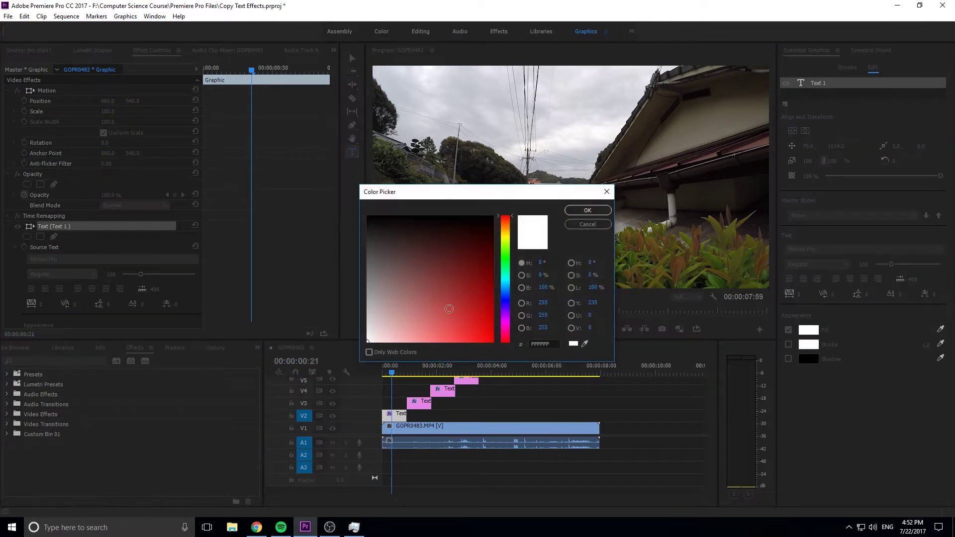
drag(449, 309, 492, 342)
click(580, 215)
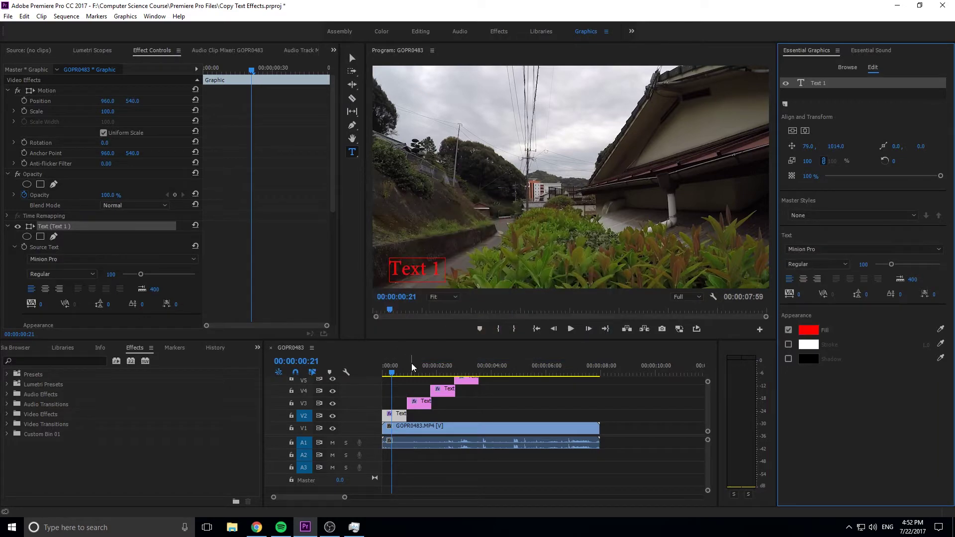
With the red Text 1 caption selected, open the Master Styles dropdown in Essential Graphics.
mouse_move(411, 363)
mouse_down()
mouse_move(461, 371)
mouse_move(398, 376)
mouse_up()
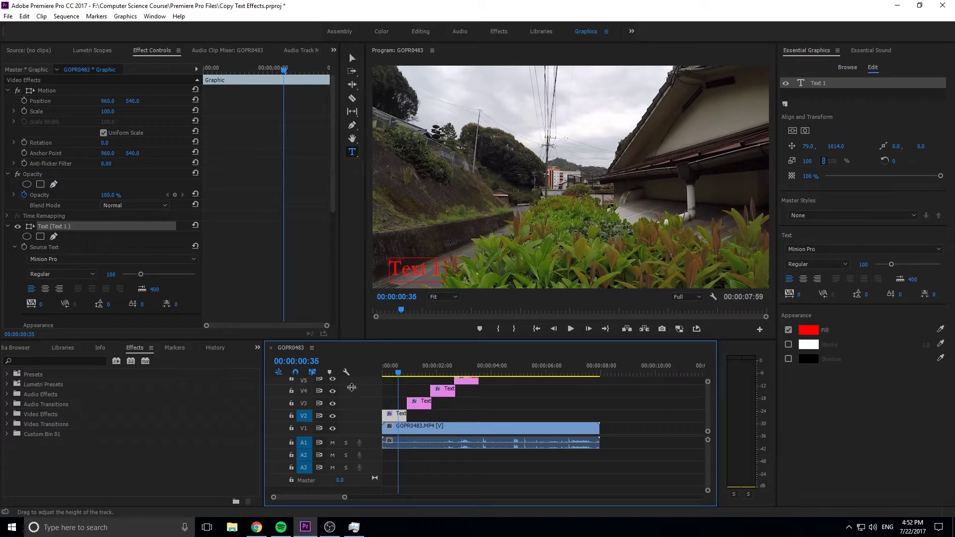
click(844, 416)
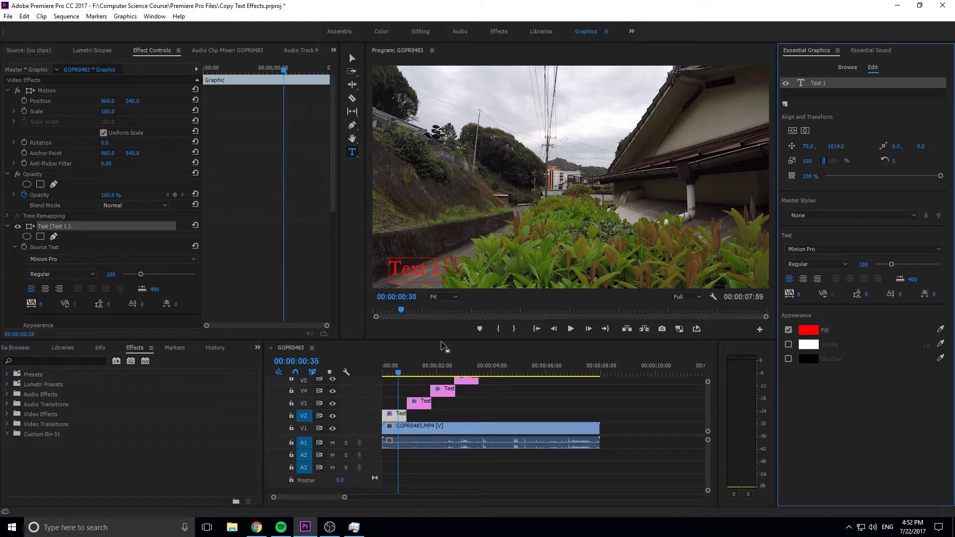
click(834, 216)
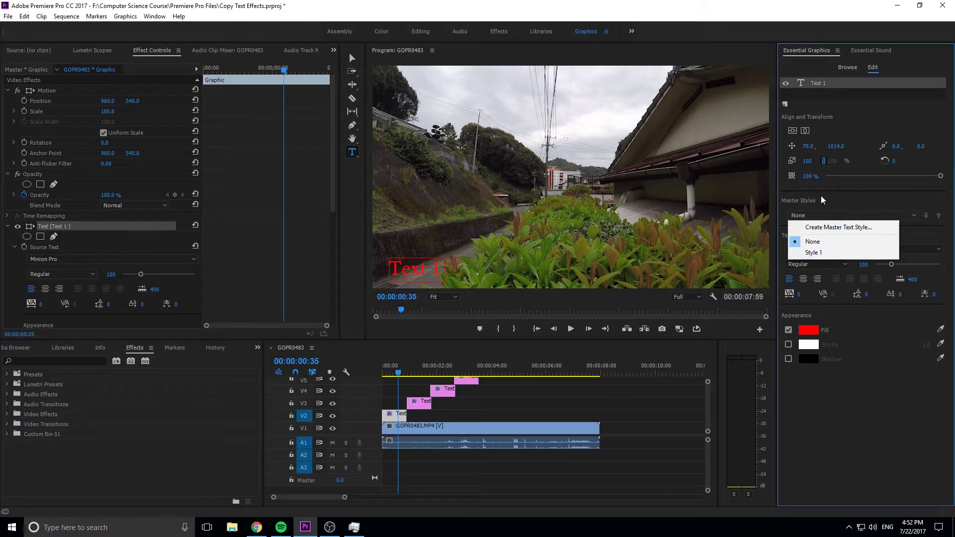
click(774, 208)
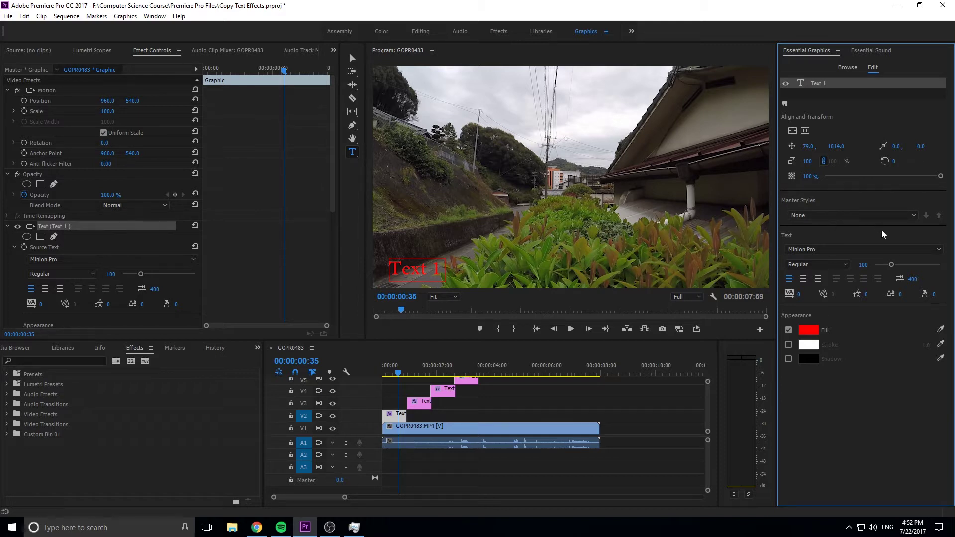
click(837, 219)
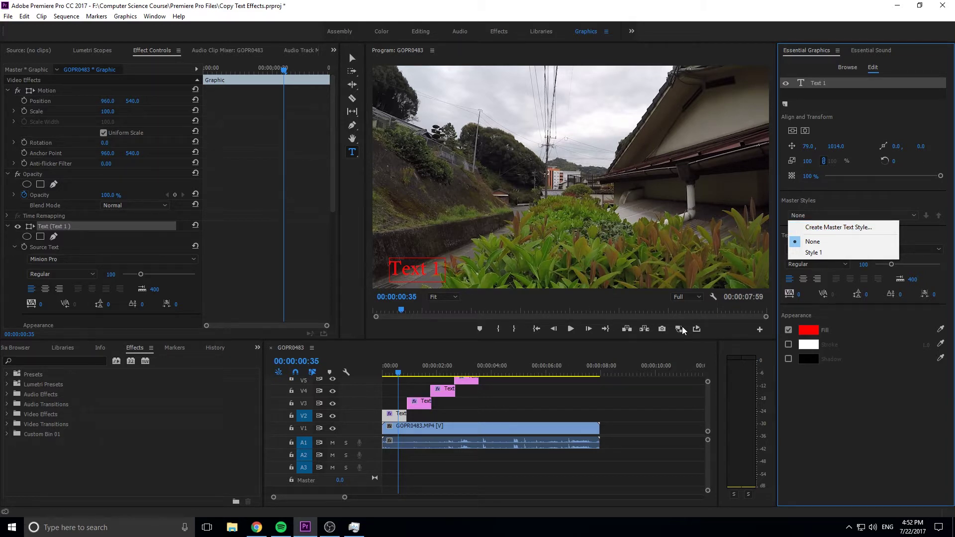
Create a new master text style named 'Red Text' from the caption.
click(821, 227)
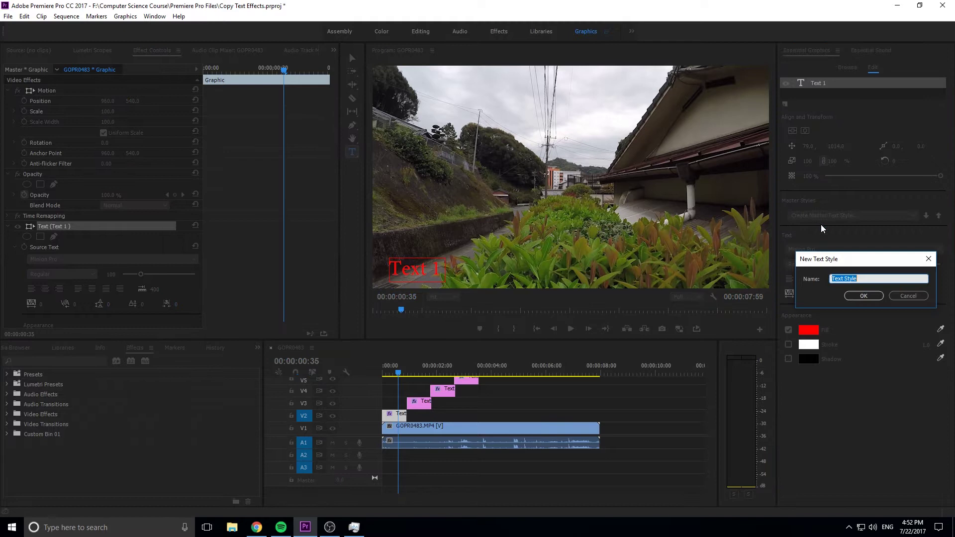
text(Red Text)
click(856, 297)
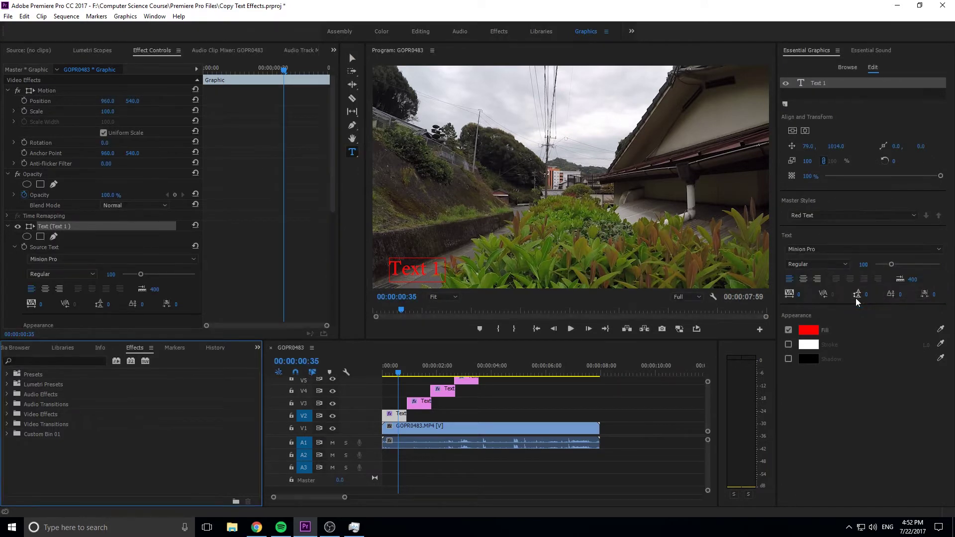
Switch the Text 1 caption font to Blackadder ITC.
click(829, 251)
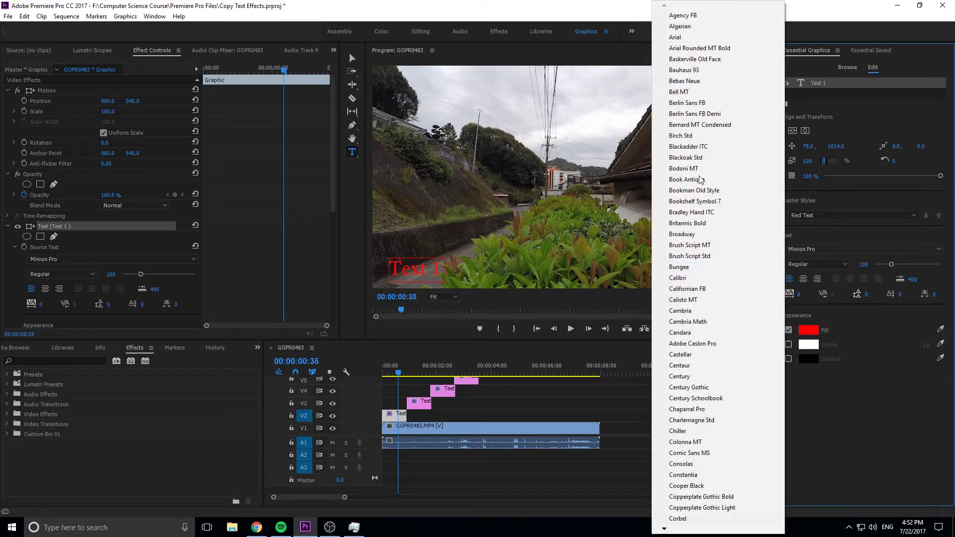
click(686, 148)
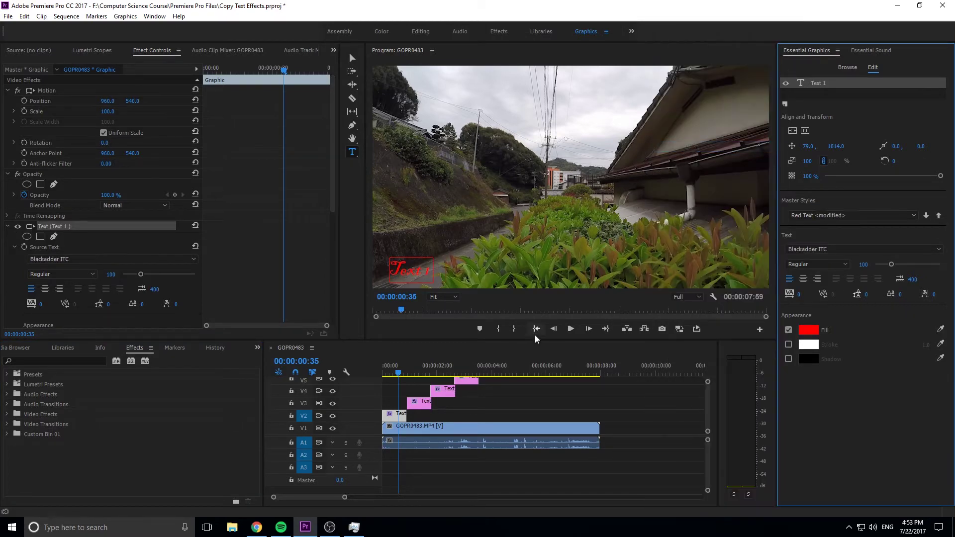
mouse_move(398, 374)
mouse_down()
mouse_move(418, 378)
mouse_move(398, 374)
mouse_up()
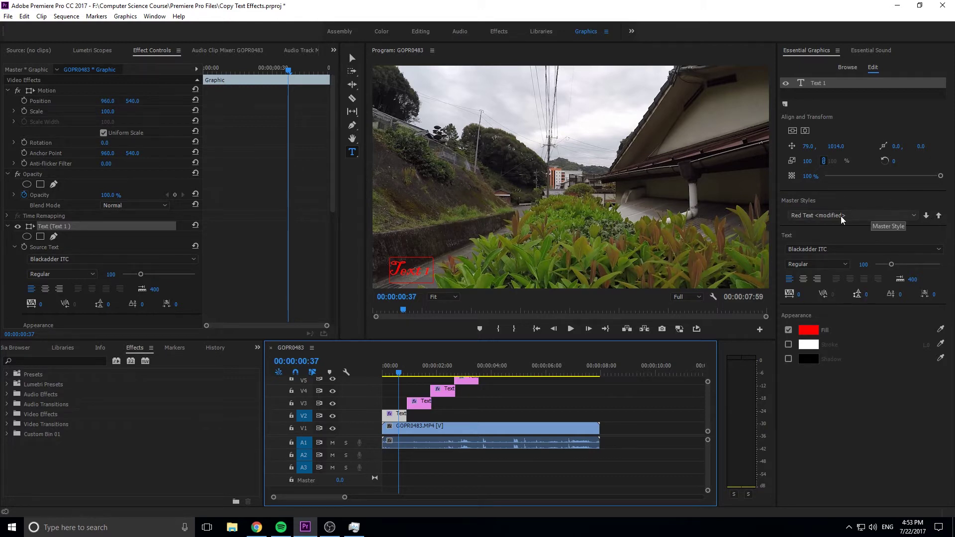
Push the Blackadder ITC font change into the Red Text master style.
click(863, 214)
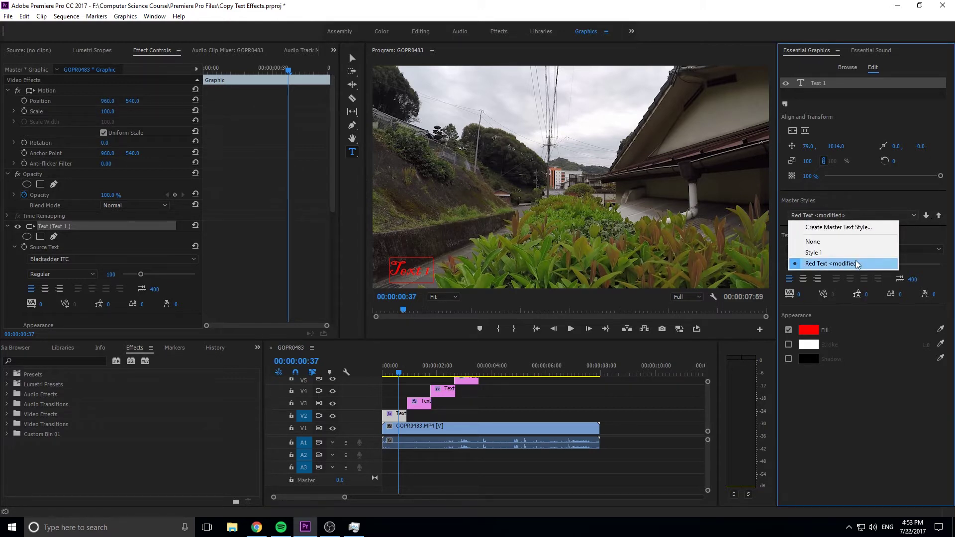
click(859, 362)
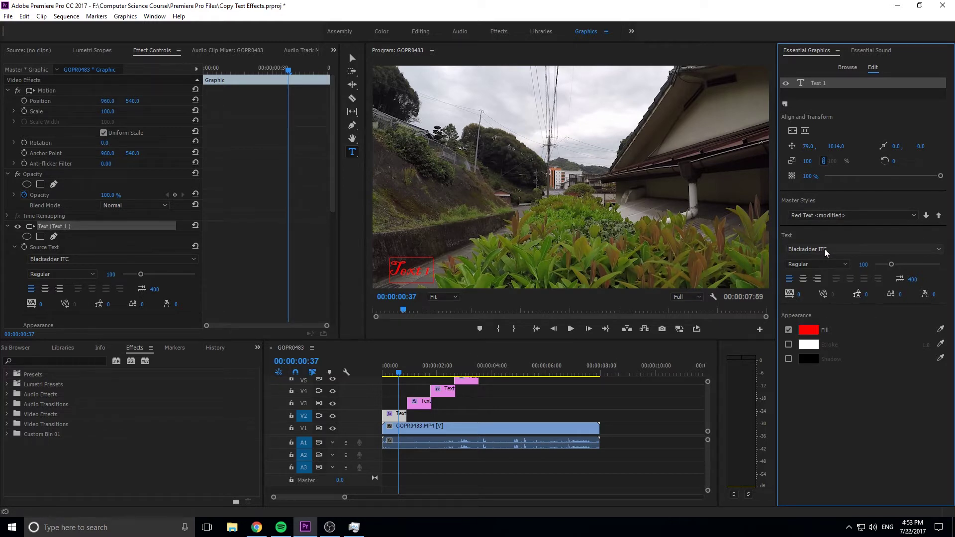
click(939, 217)
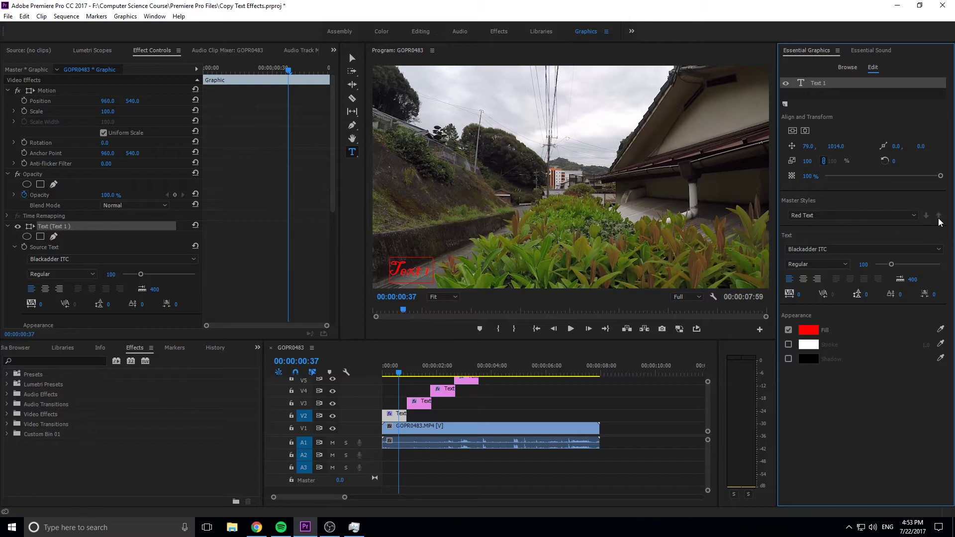
Apply the Red Text master style to the Text 2 and Text 3 captions.
click(421, 372)
click(417, 405)
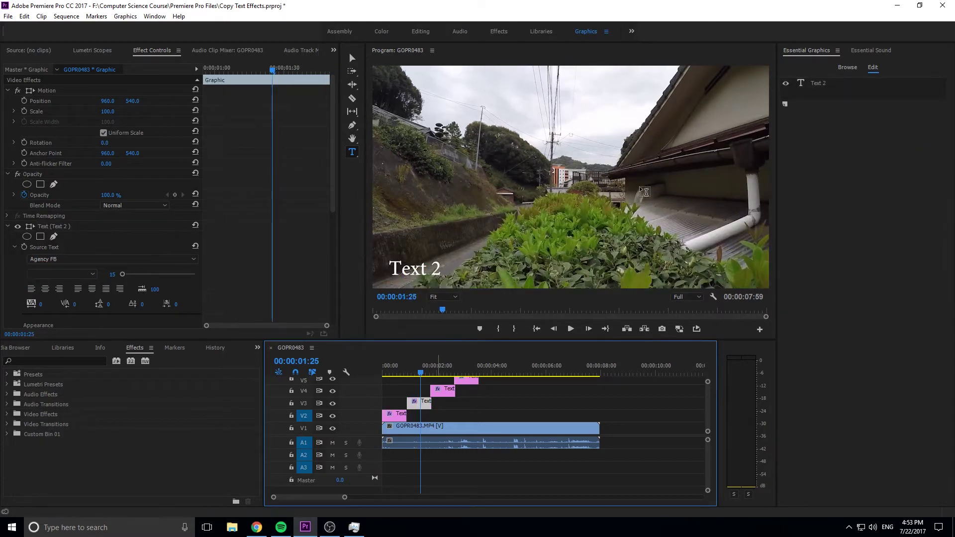
click(824, 83)
click(838, 214)
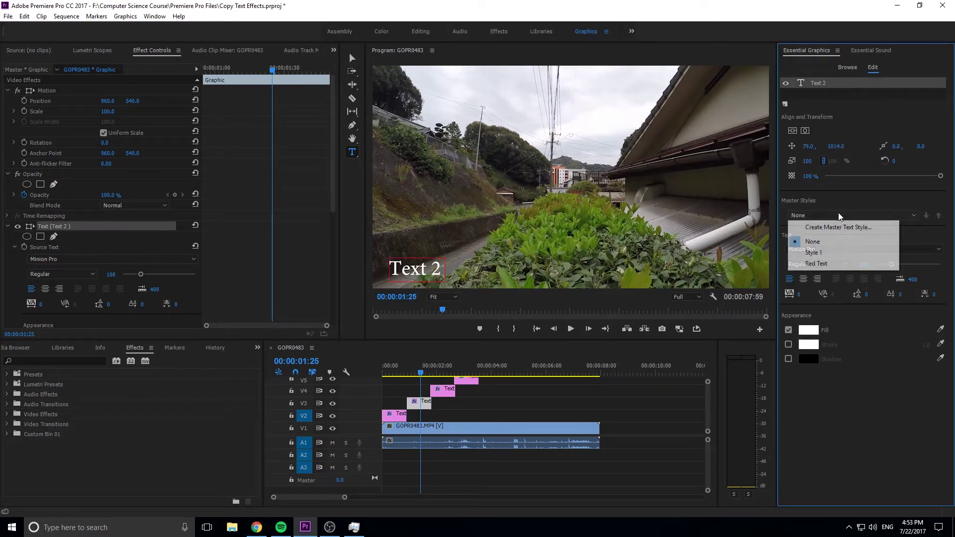
click(802, 263)
click(443, 372)
click(443, 389)
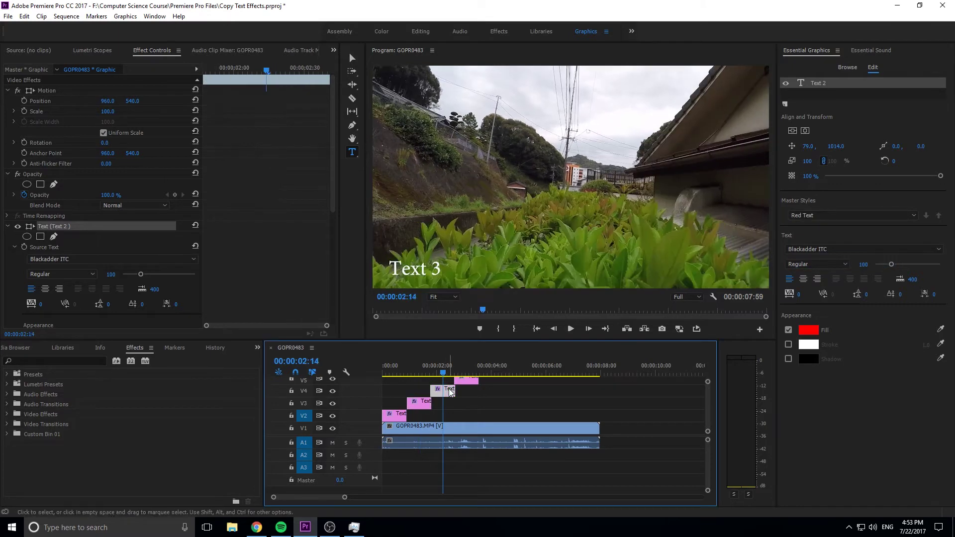
click(813, 82)
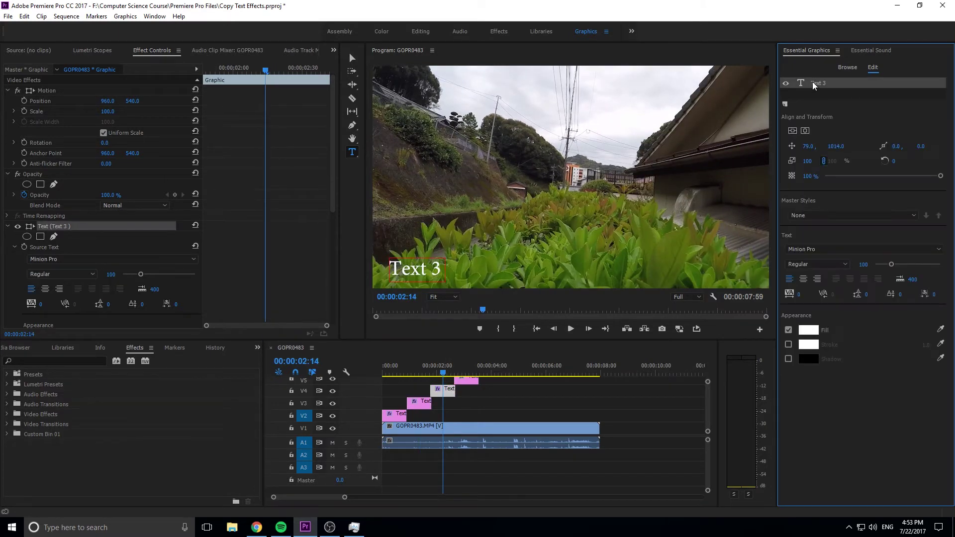
click(820, 218)
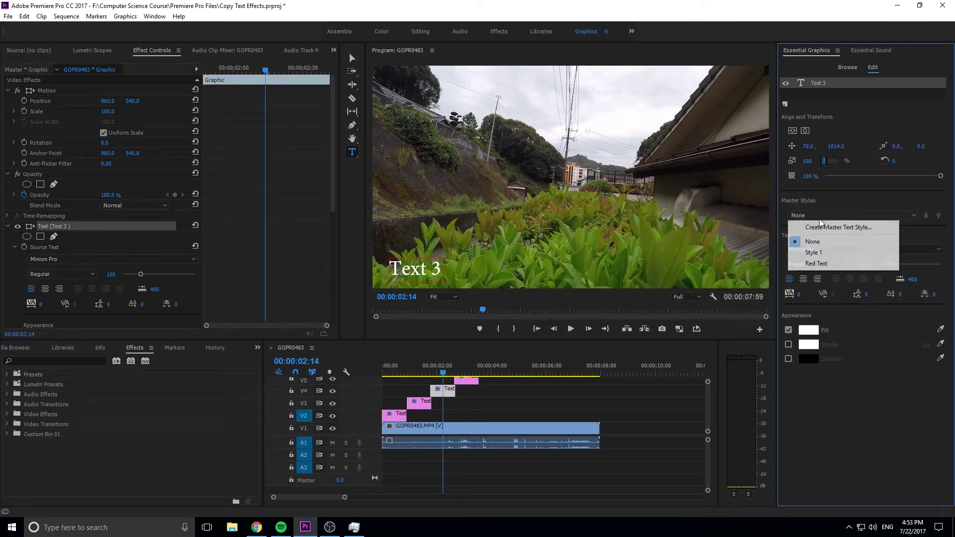
click(816, 263)
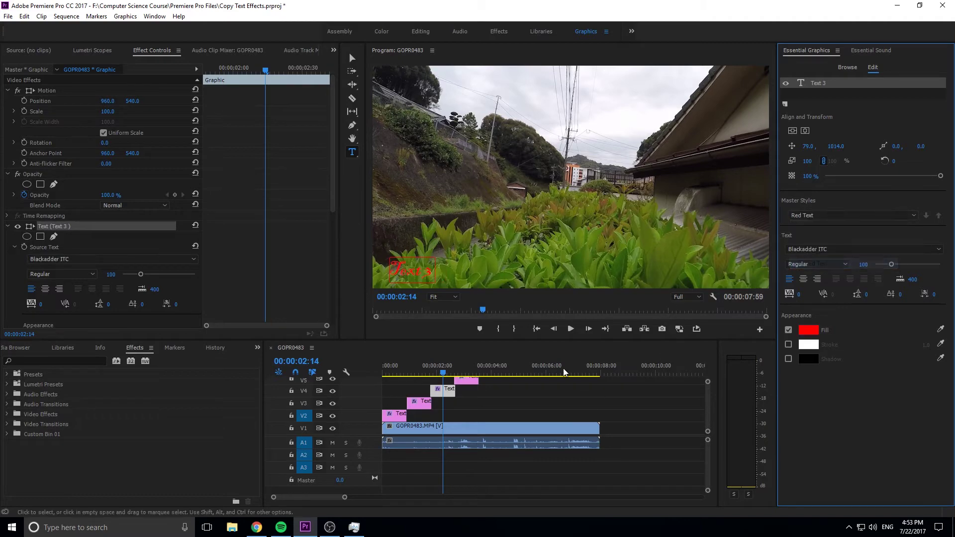
Apply the Red Text master style to the Text 4 caption, replacing Style 1.
click(468, 368)
click(473, 380)
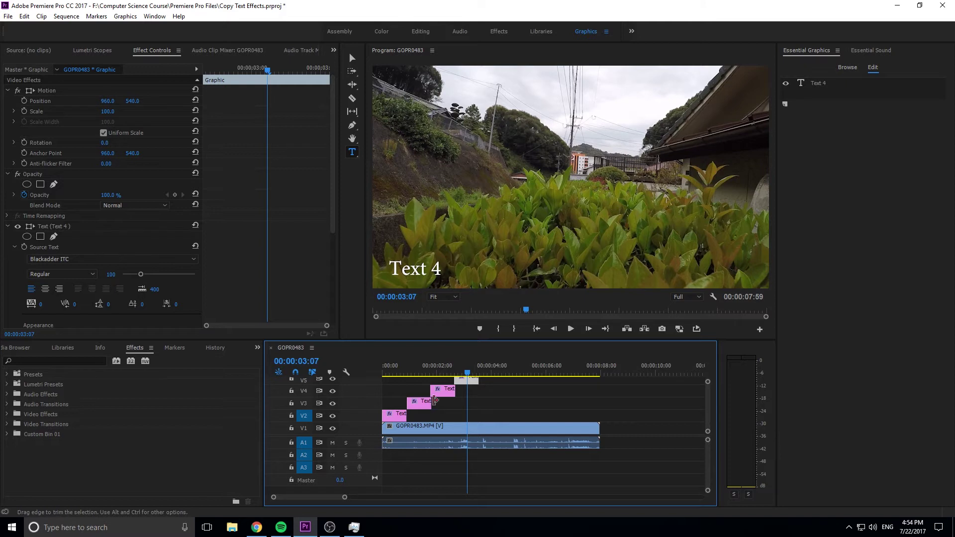
click(845, 84)
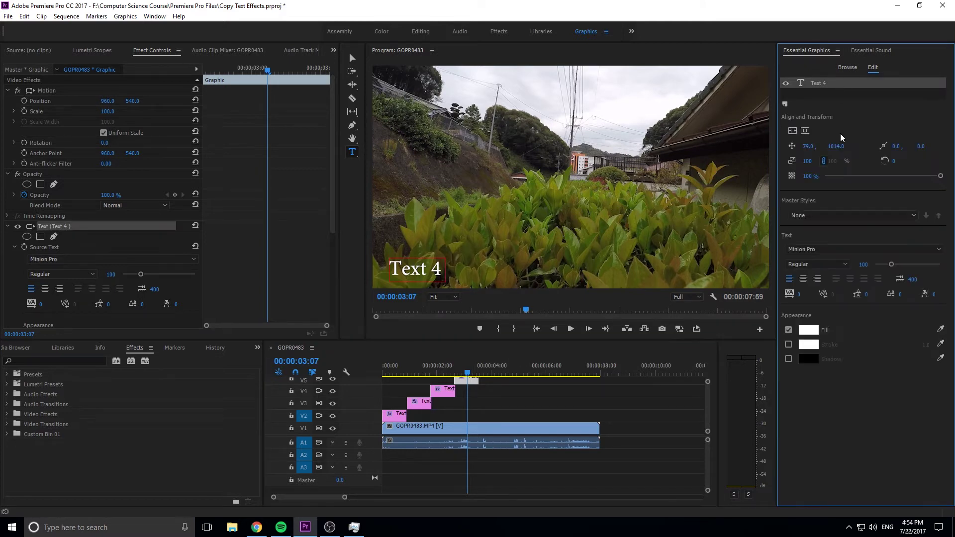
click(831, 214)
click(827, 255)
click(802, 214)
click(810, 264)
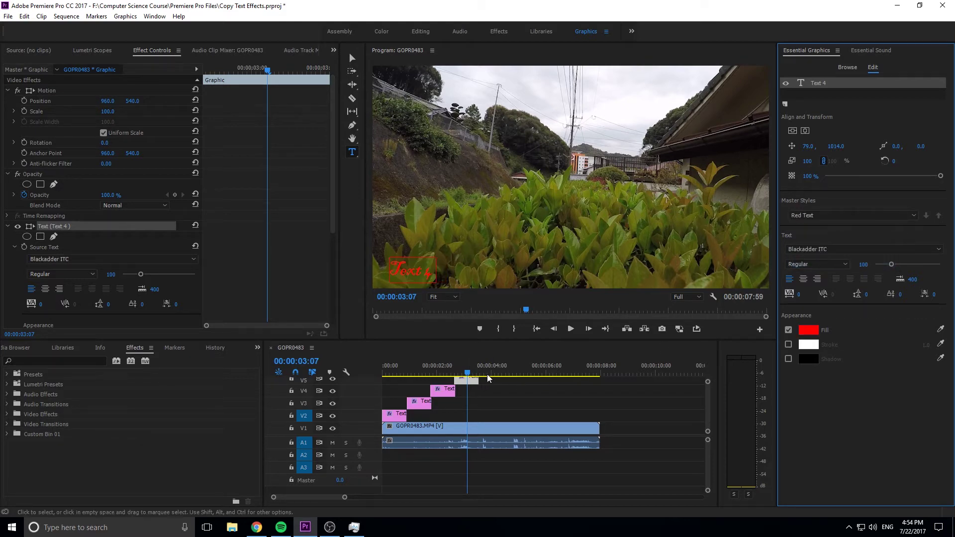
click(463, 374)
drag(462, 374, 441, 380)
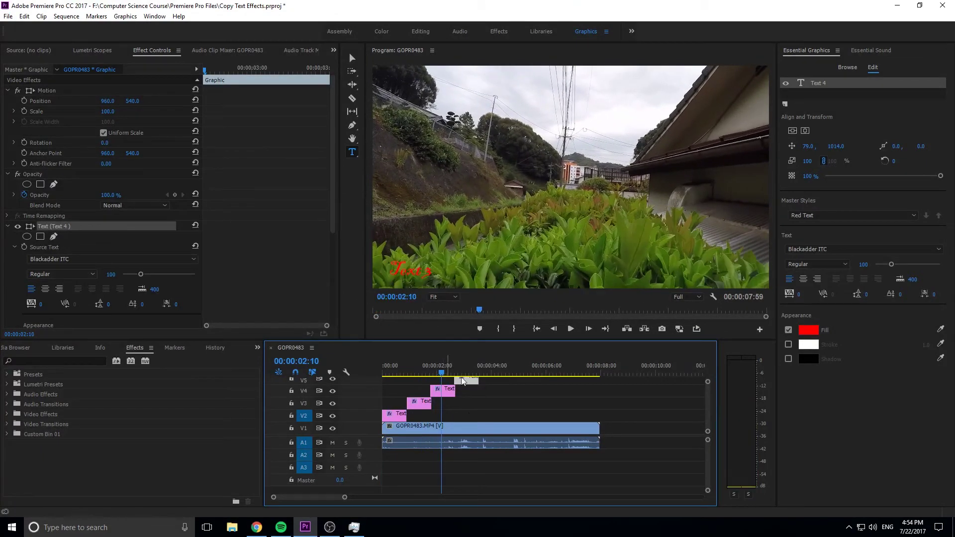
Recolour the Text 3 caption fill blue and push it to the Red Text master style.
click(439, 393)
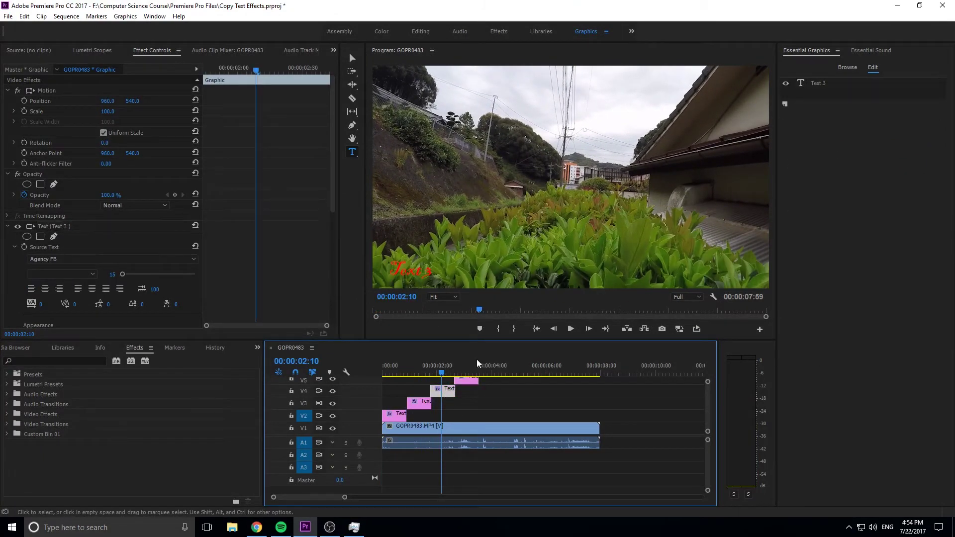
click(819, 83)
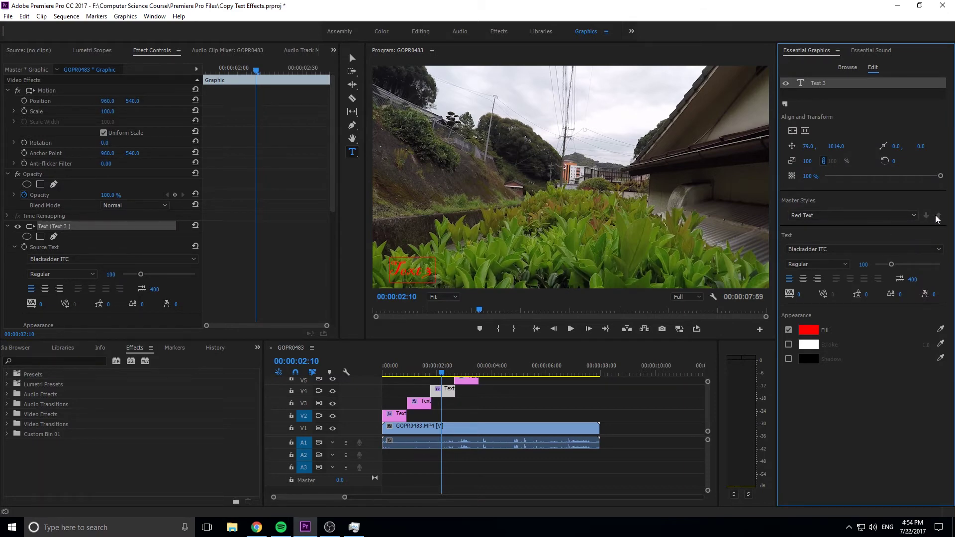
click(808, 329)
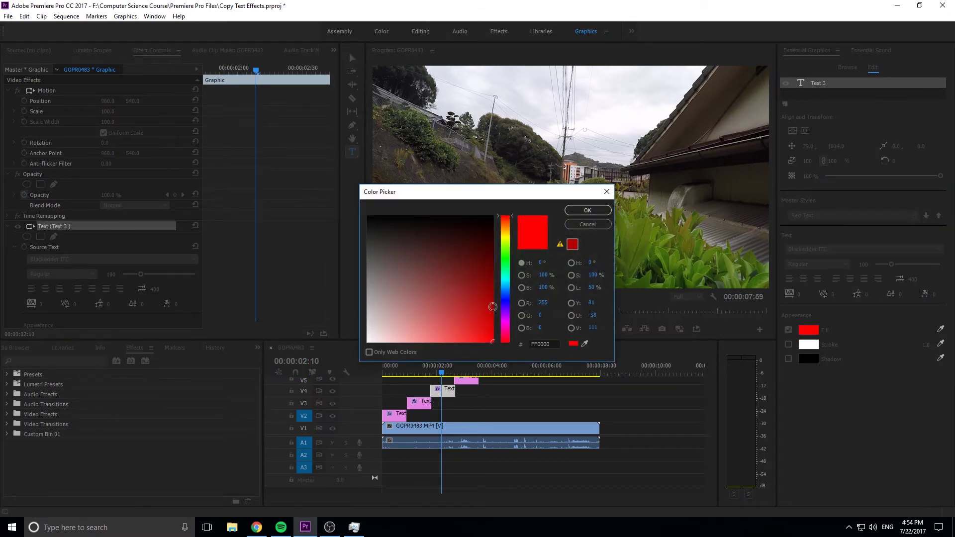
drag(509, 264, 507, 301)
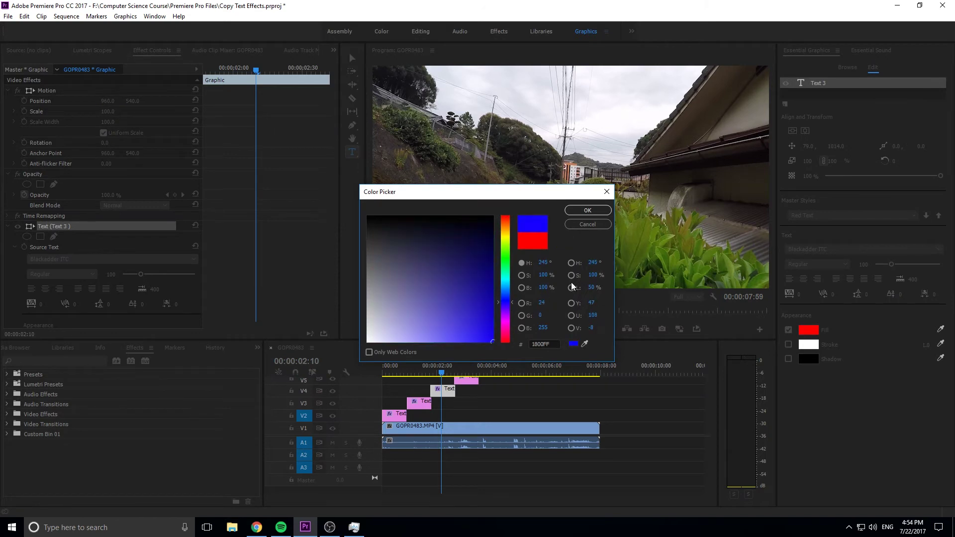
click(585, 212)
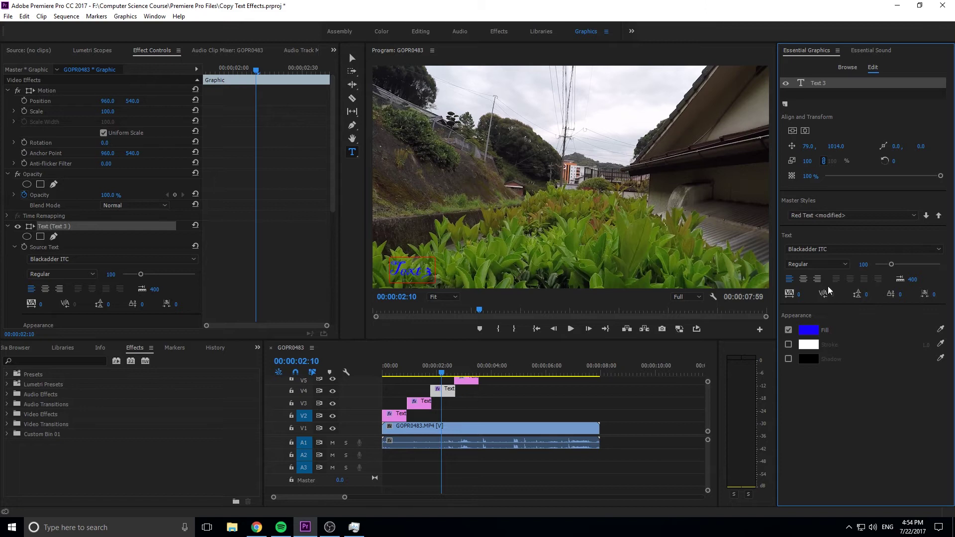
click(940, 216)
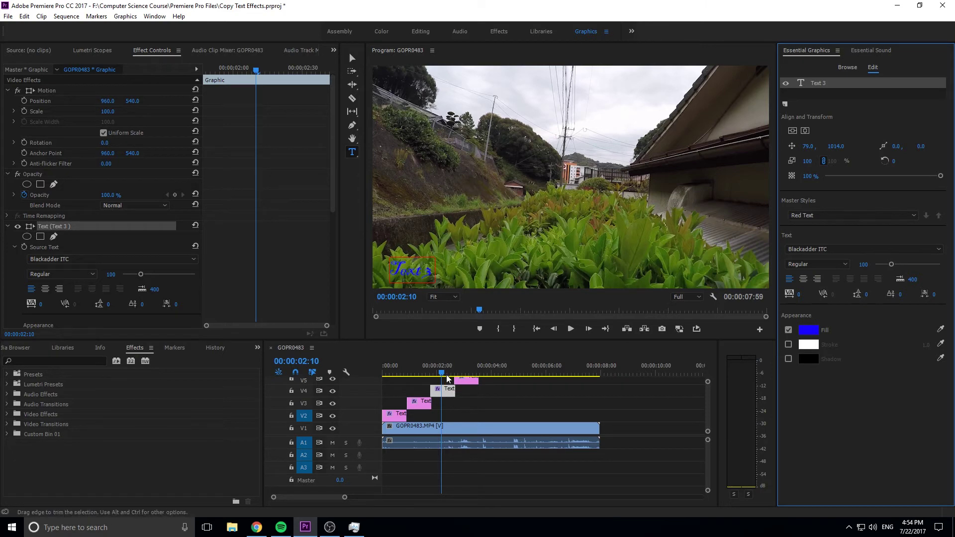
Play the sequence from near the start to check the captions.
click(386, 373)
key(space)
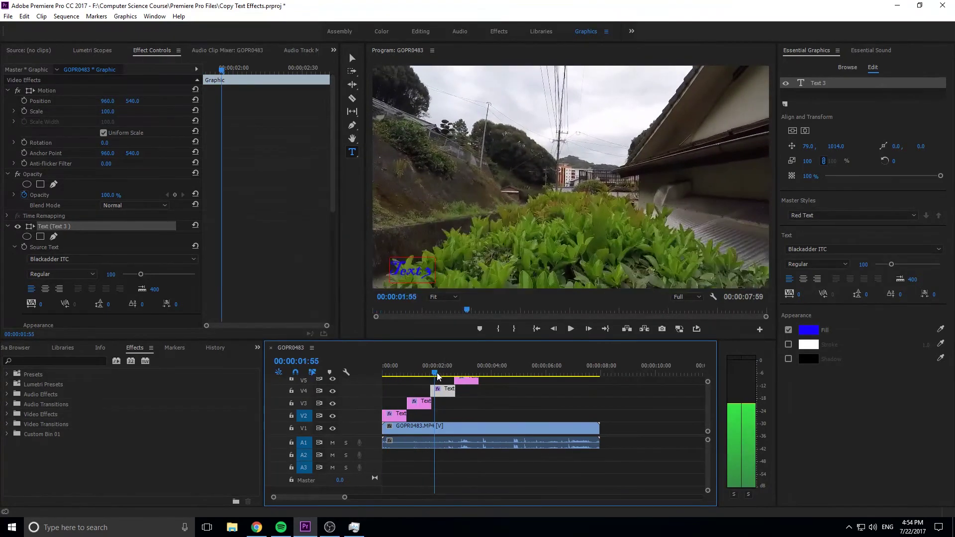
drag(437, 377, 423, 375)
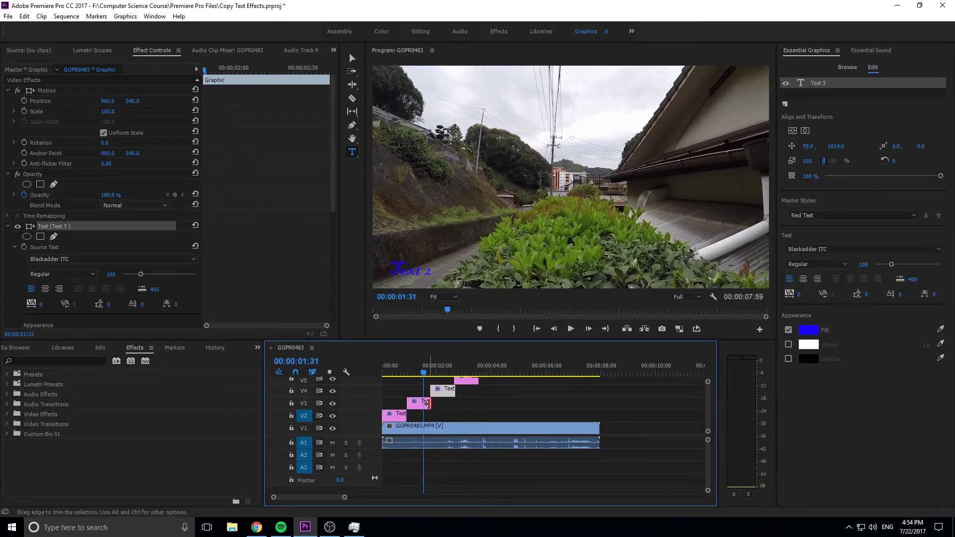
Try a white stroke on Text 2, then sync it back to the Red Text style and replay.
click(420, 403)
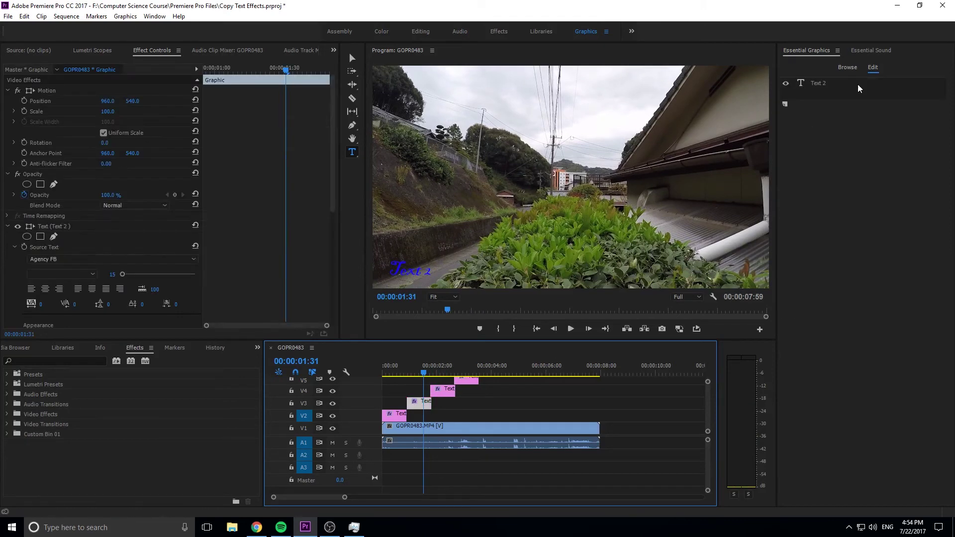
click(848, 67)
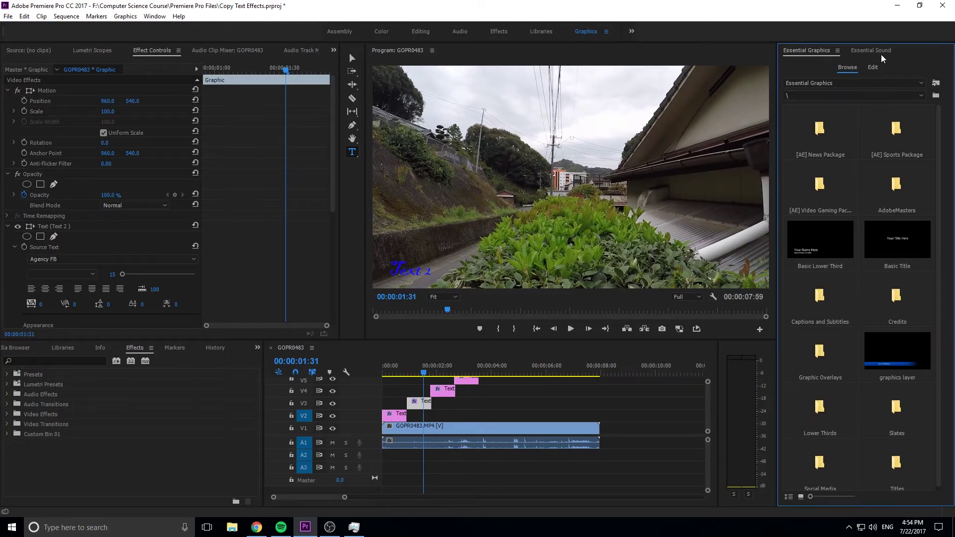
click(873, 67)
click(818, 84)
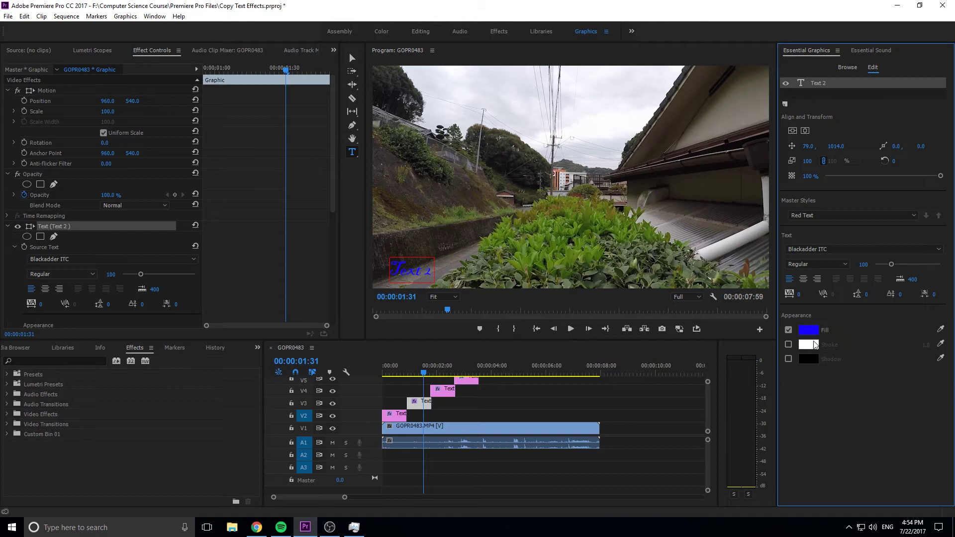
click(788, 344)
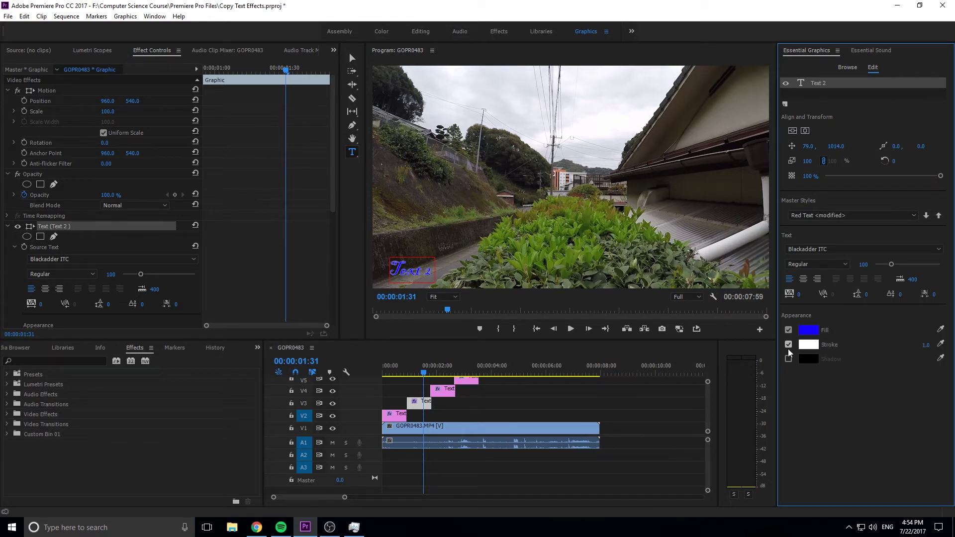
click(926, 216)
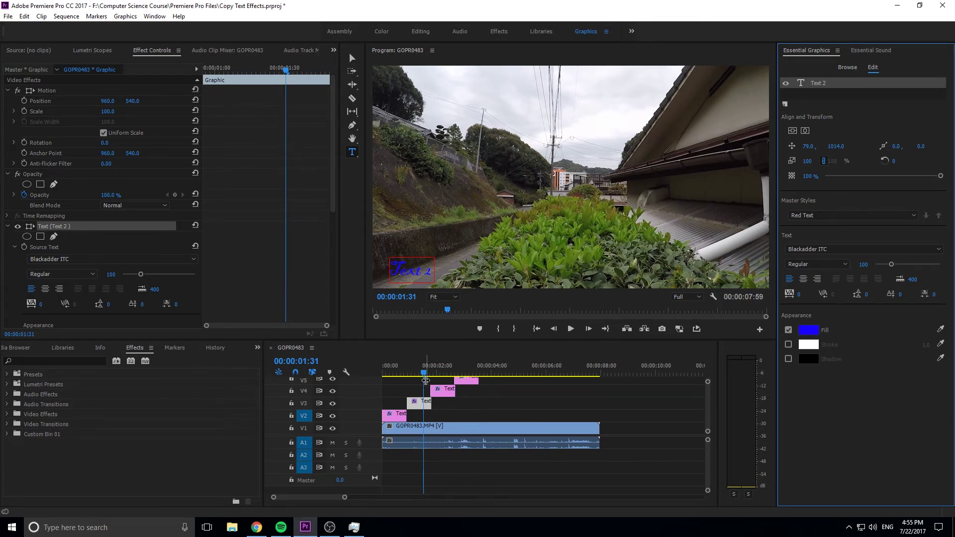
click(433, 377)
key(space)
key(space)
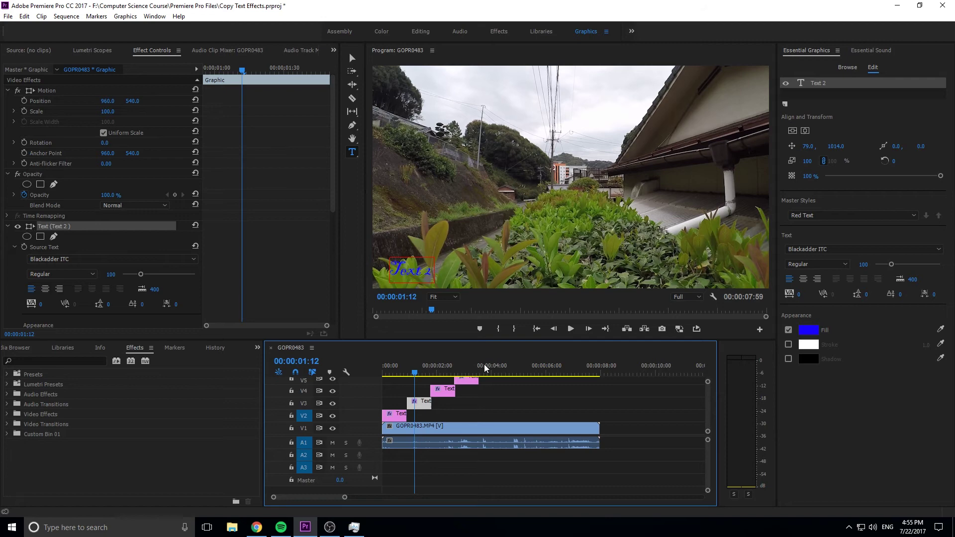
Enable a drop shadow on the caption and push it into the Red Text master style.
click(450, 371)
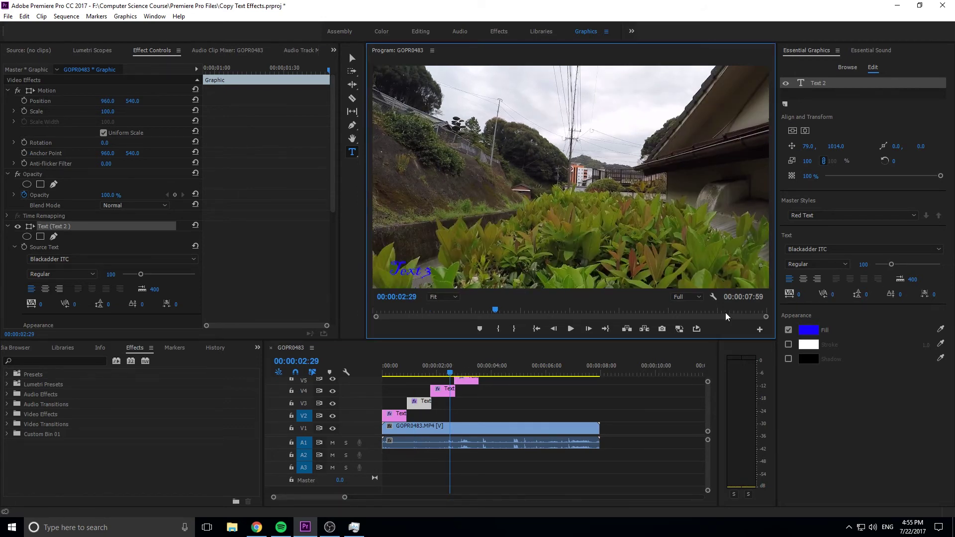
click(788, 365)
click(789, 359)
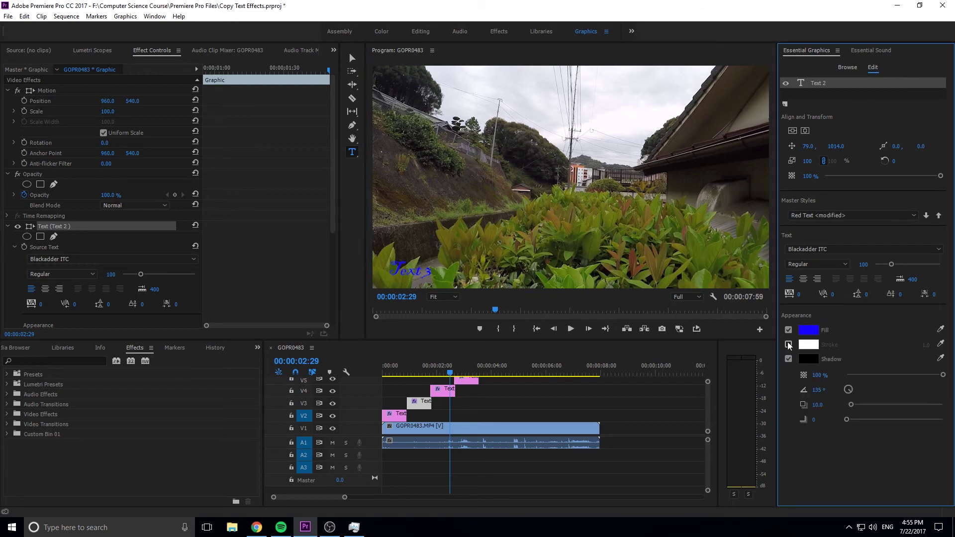
click(938, 216)
drag(447, 374, 398, 374)
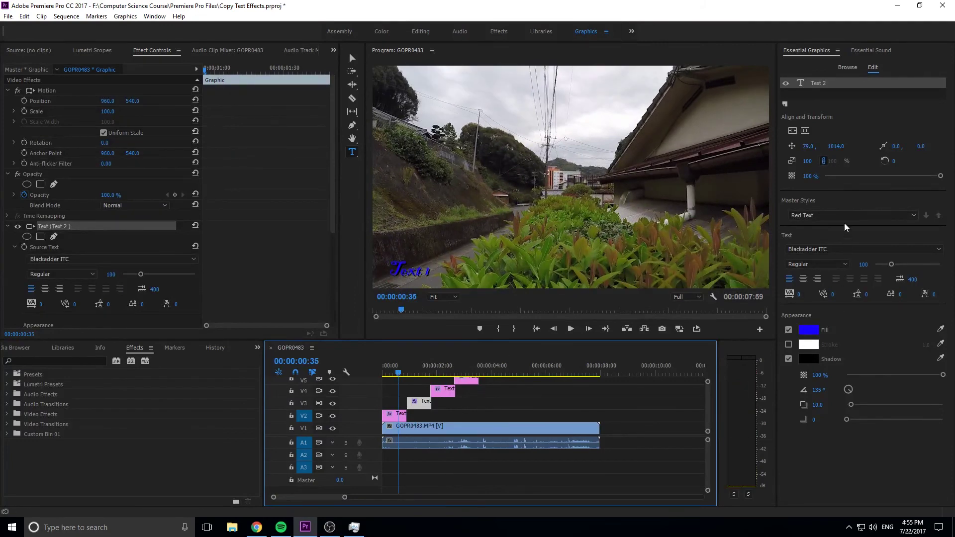
Duplicate the Text 4 caption from V5 onto track V2 near 00:00:03:48.
click(474, 379)
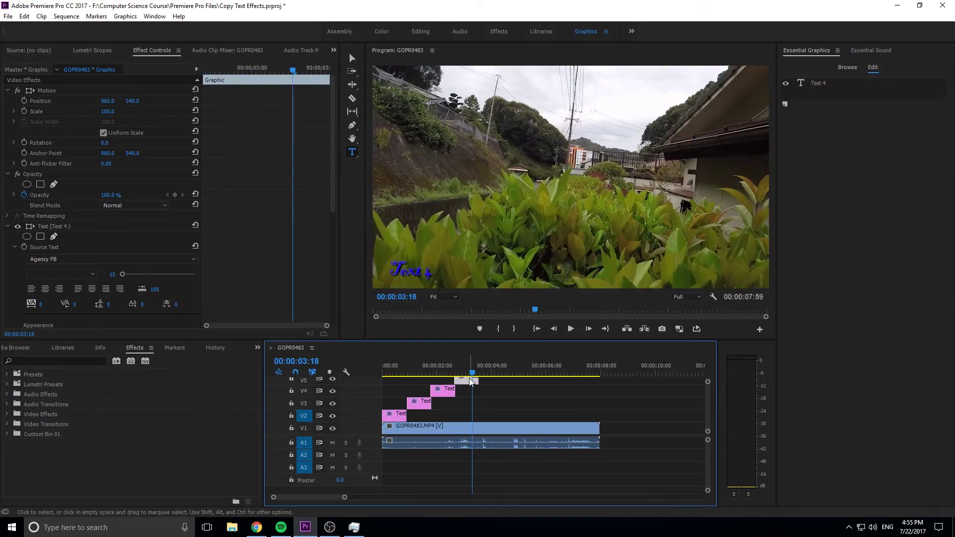
key(ctrl+v)
click(476, 369)
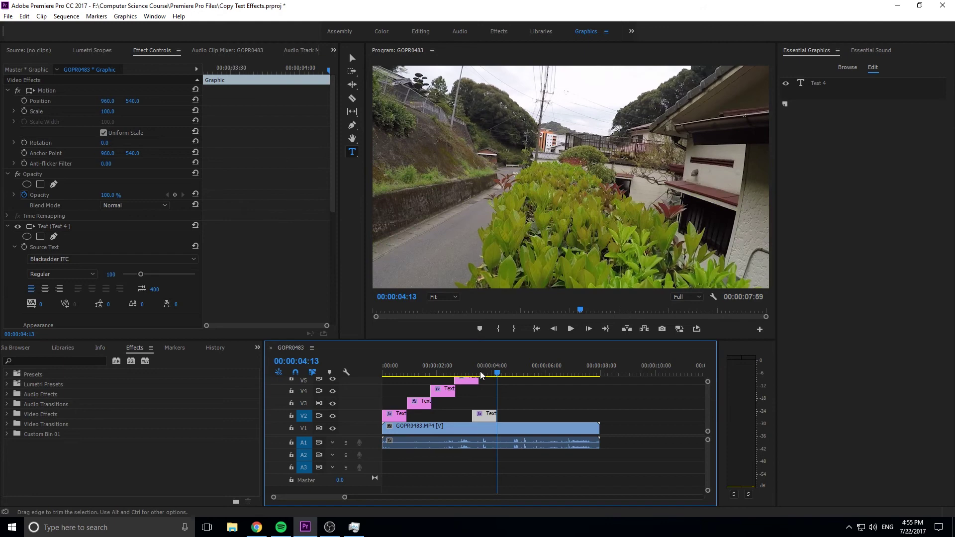
drag(478, 370, 486, 369)
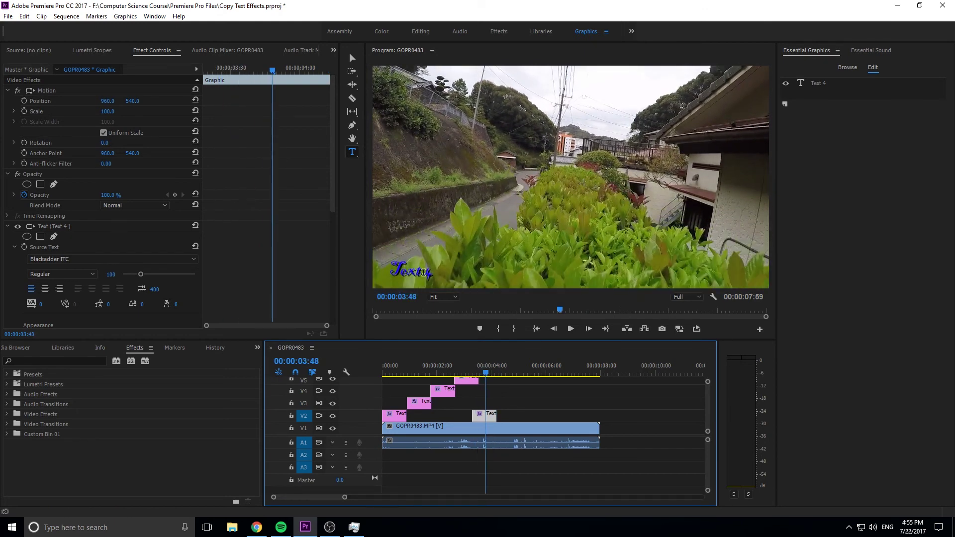
click(429, 274)
click(424, 369)
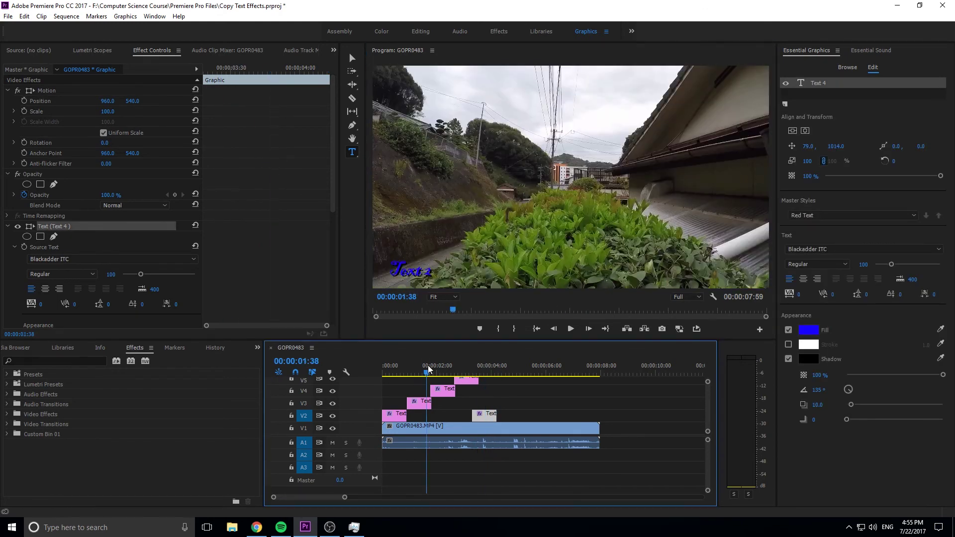
Give the Text 2 caption a purple fill and play the sequence to check both captions.
click(418, 405)
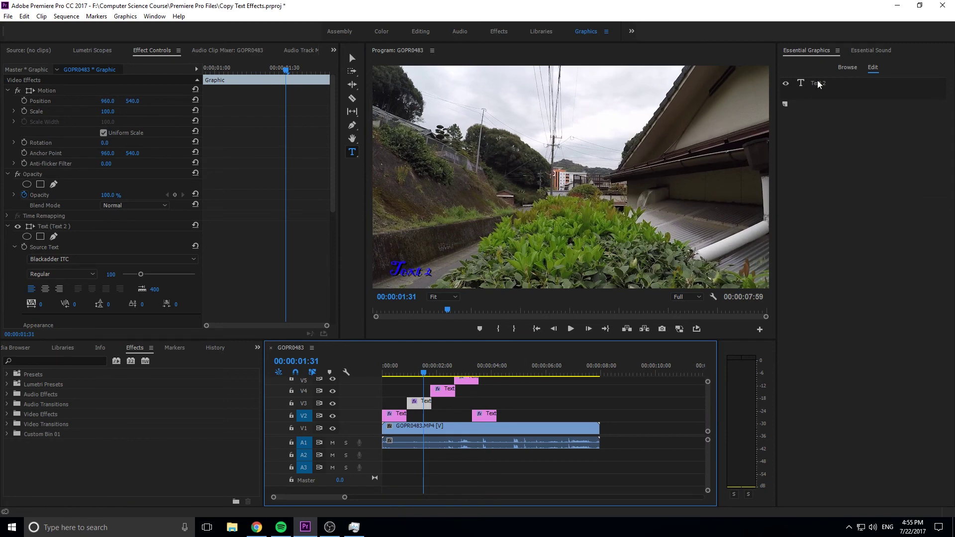
click(808, 330)
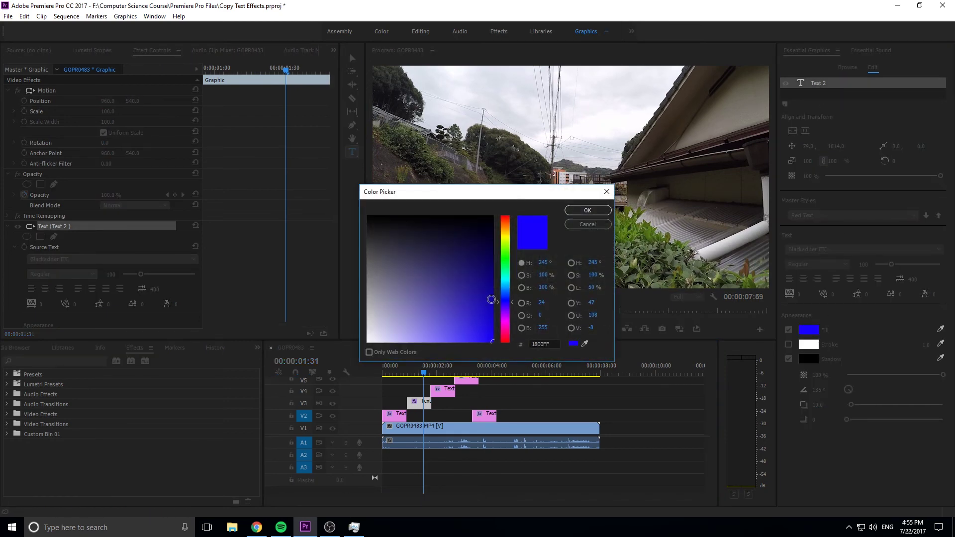
click(505, 316)
click(587, 210)
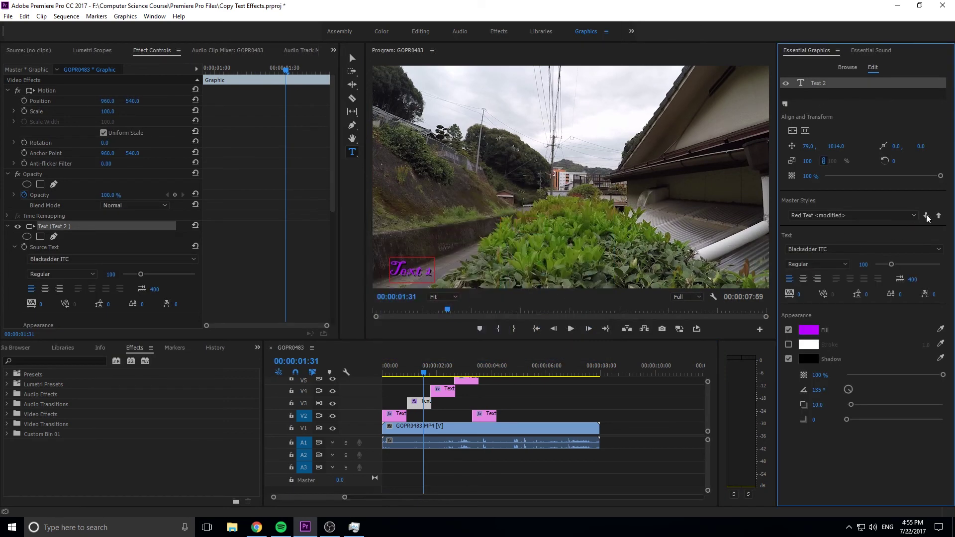
click(430, 358)
key(space)
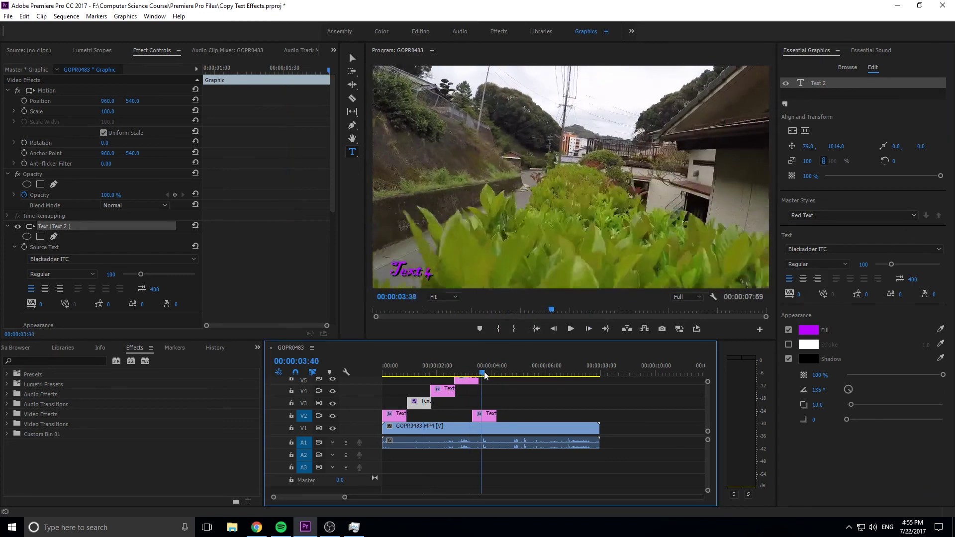